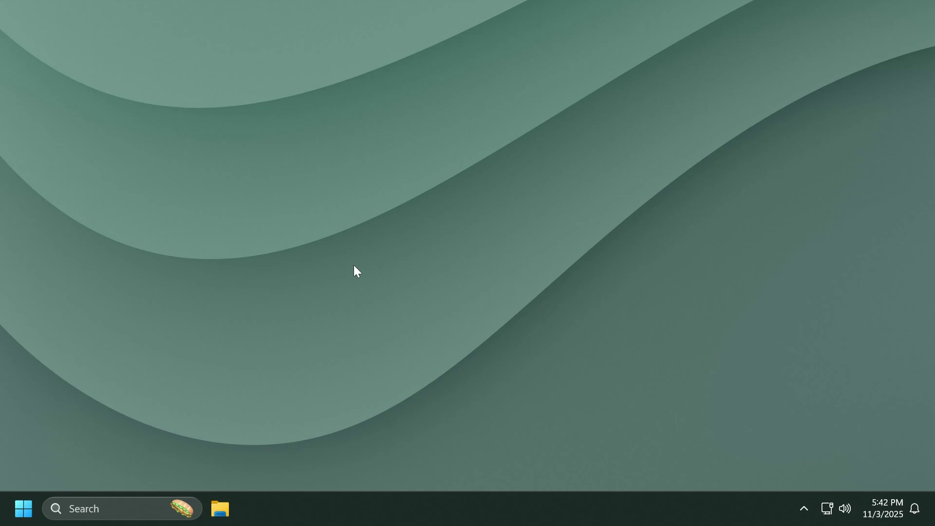
Step: Check the Windows 11 Pro OS build on the System > About page, then close Settings
key(super+i)
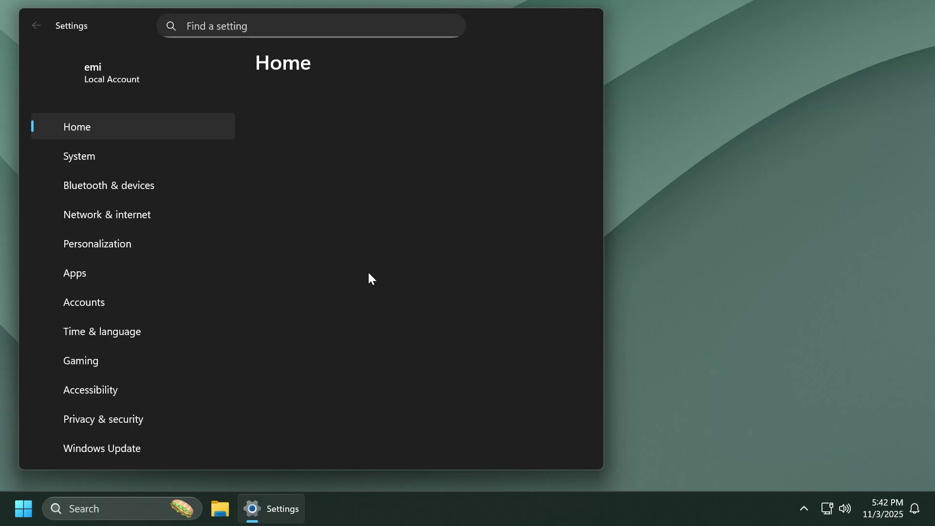
click(109, 155)
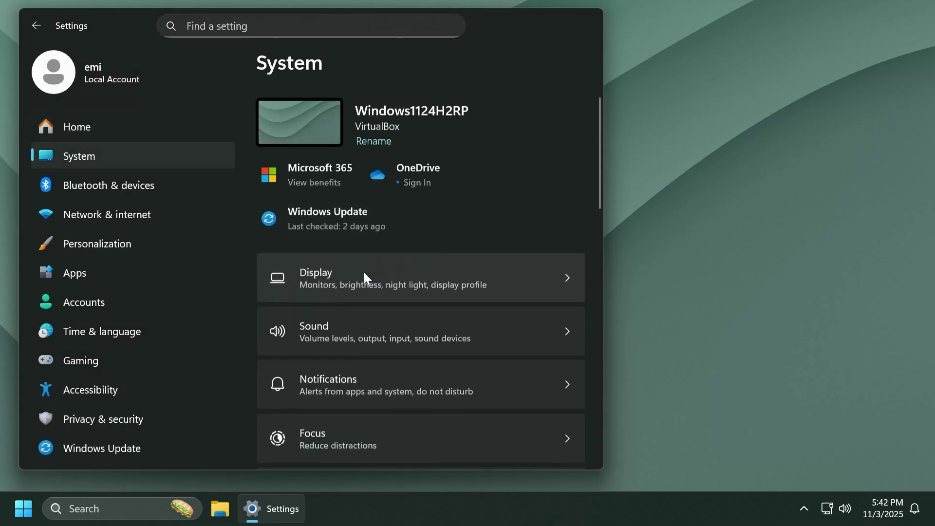
scroll(372, 285, down, 2)
scroll(371, 282, down, 10)
click(331, 423)
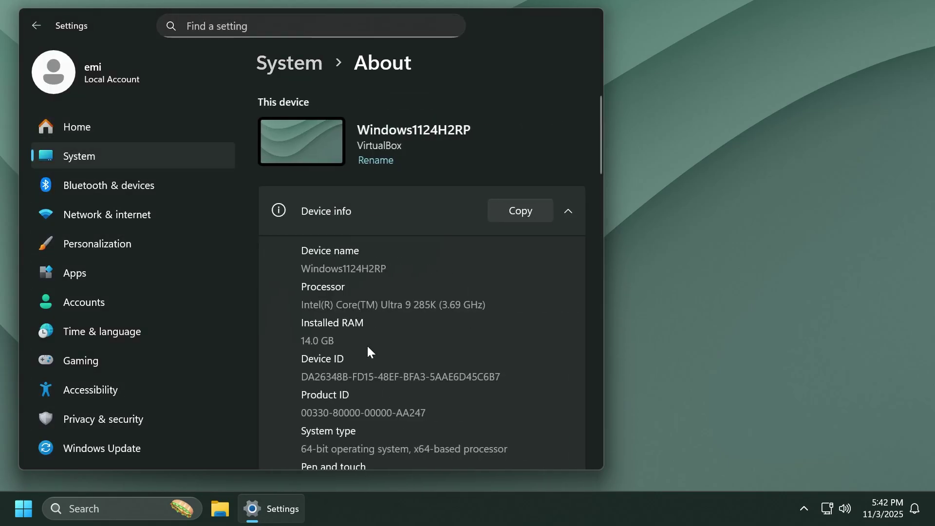
scroll(367, 346, down, 6)
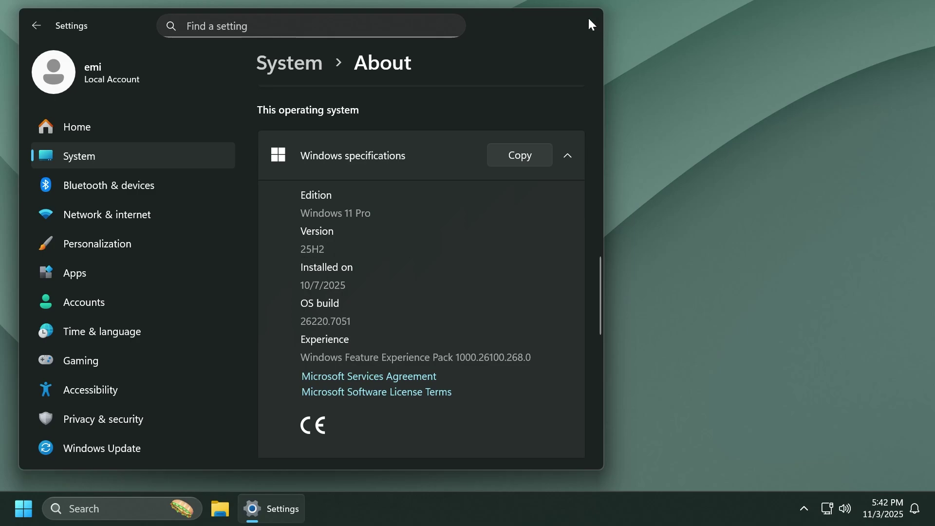
key(alt+F4)
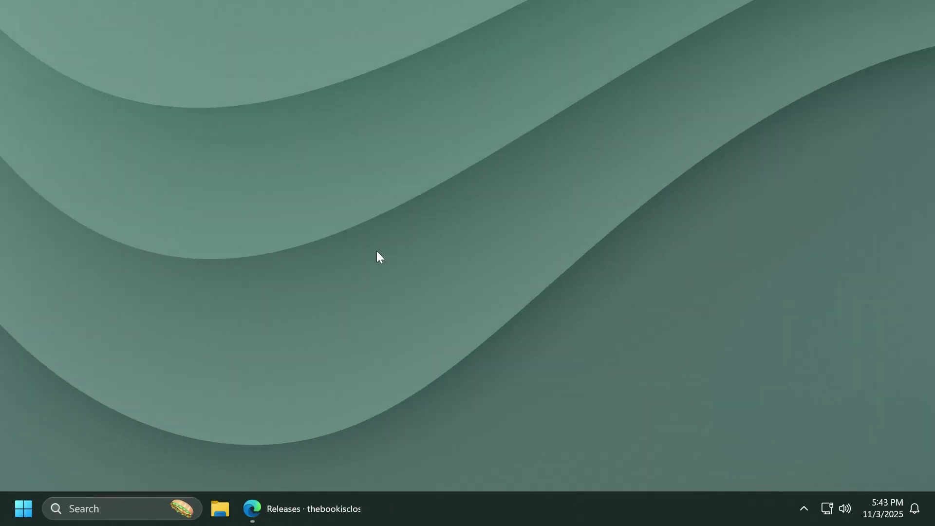
Step: Download ViVeTool-v0.3.4-IntelAmd.zip from the Assets on the ViVe GitHub releases page
click(319, 513)
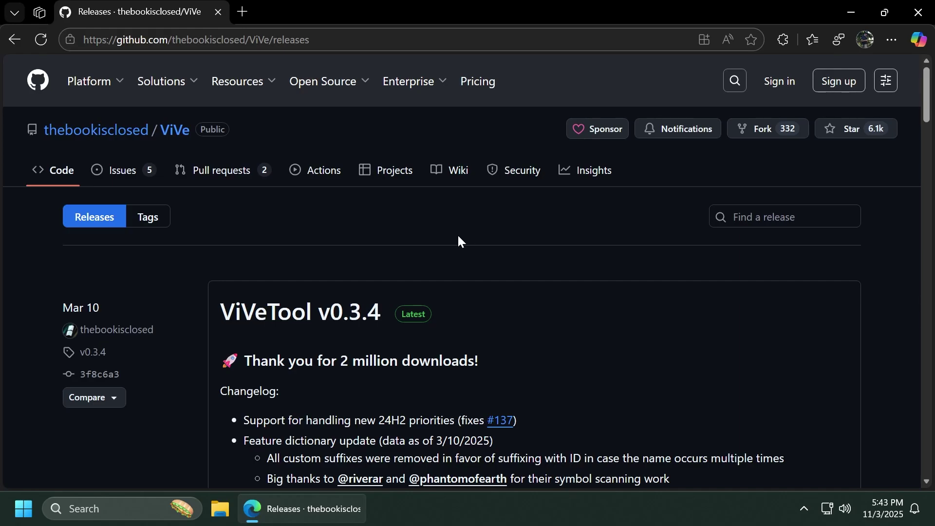
scroll(457, 234, down, 4)
scroll(419, 273, down, 3)
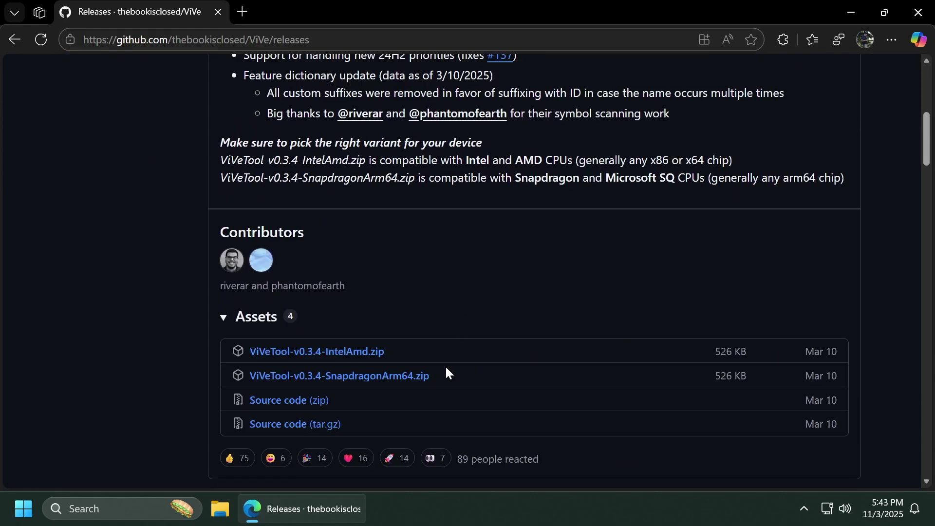
click(357, 352)
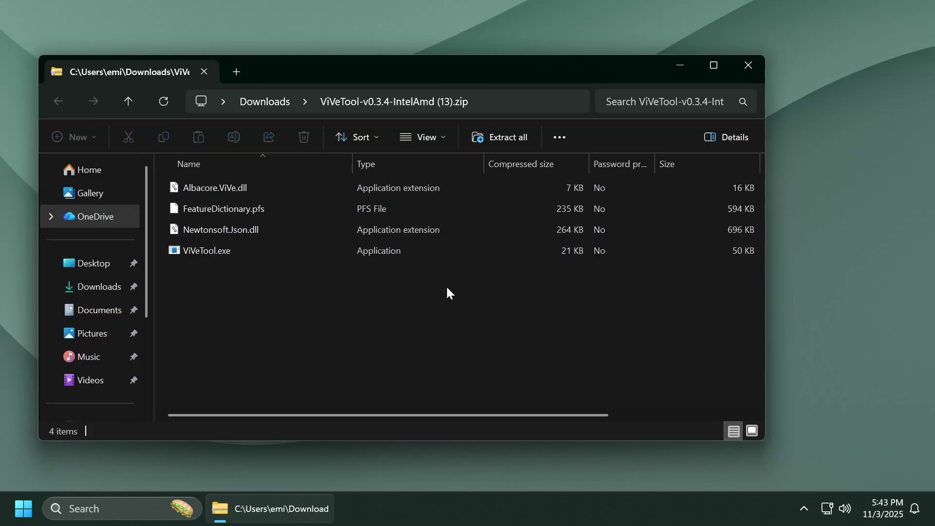
Step: Extract the zip to C:\Hidden Features, copying that path and replacing existing files
click(501, 142)
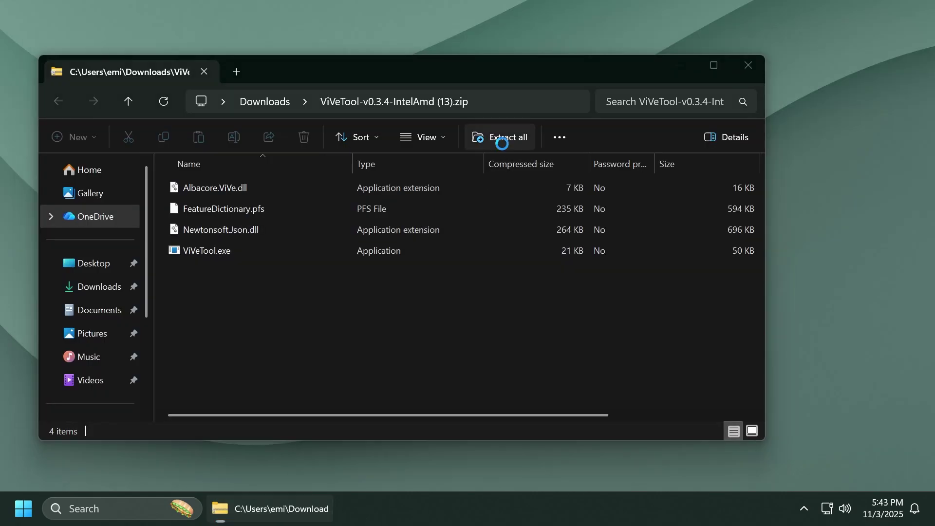
click(617, 187)
scroll(297, 292, down, 3)
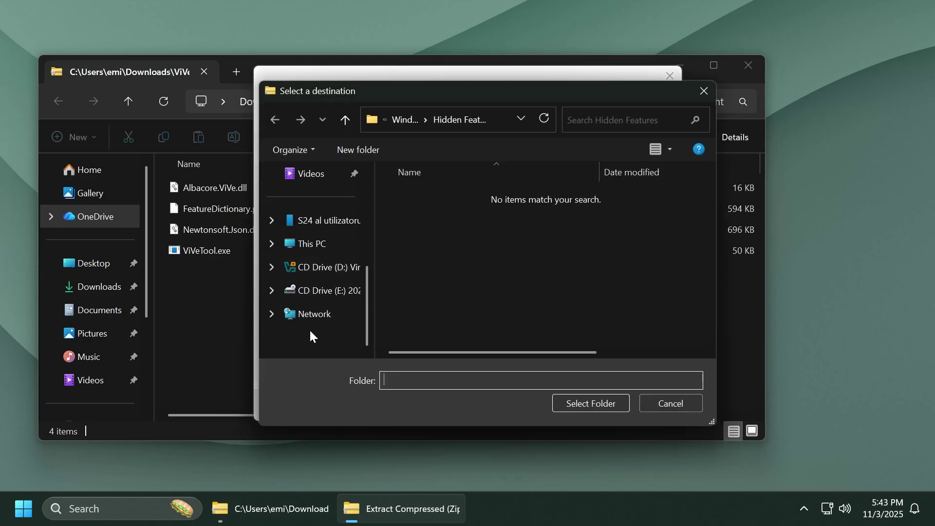
click(312, 243)
click(459, 214)
double_click(459, 216)
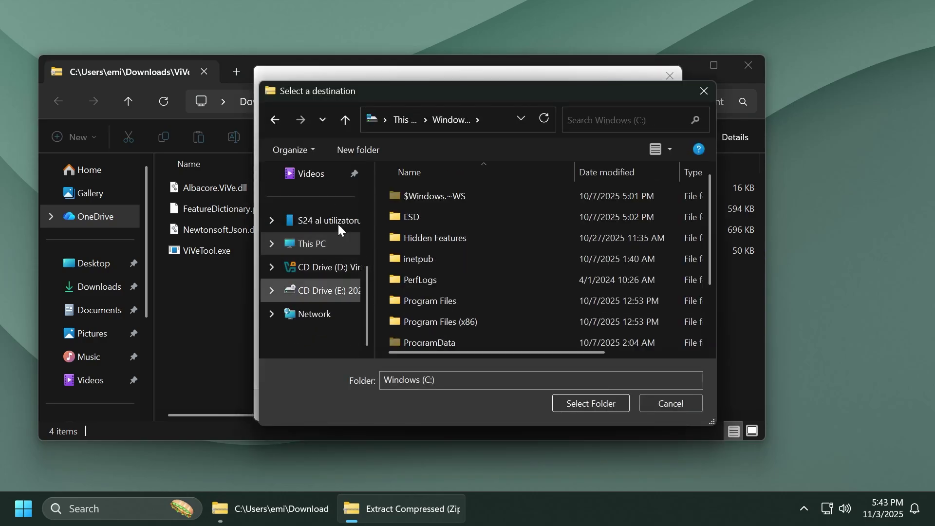
click(445, 240)
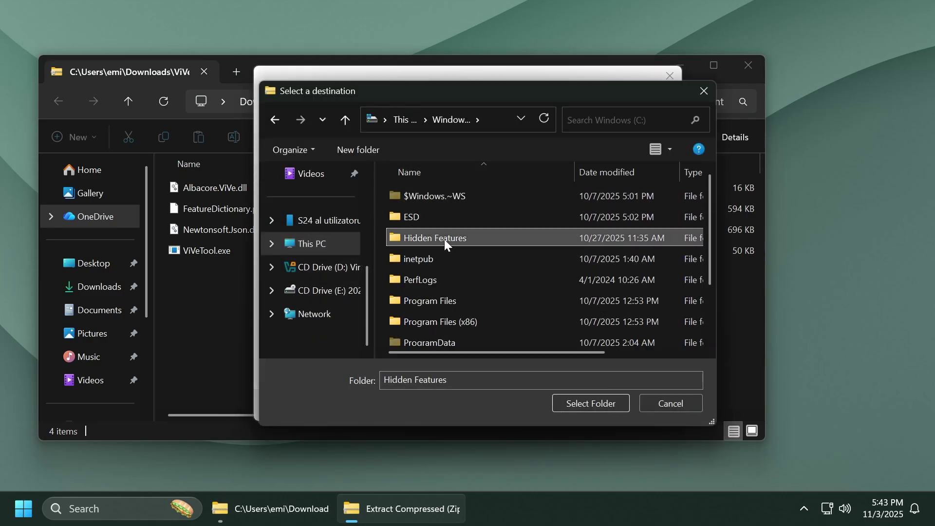
click(580, 402)
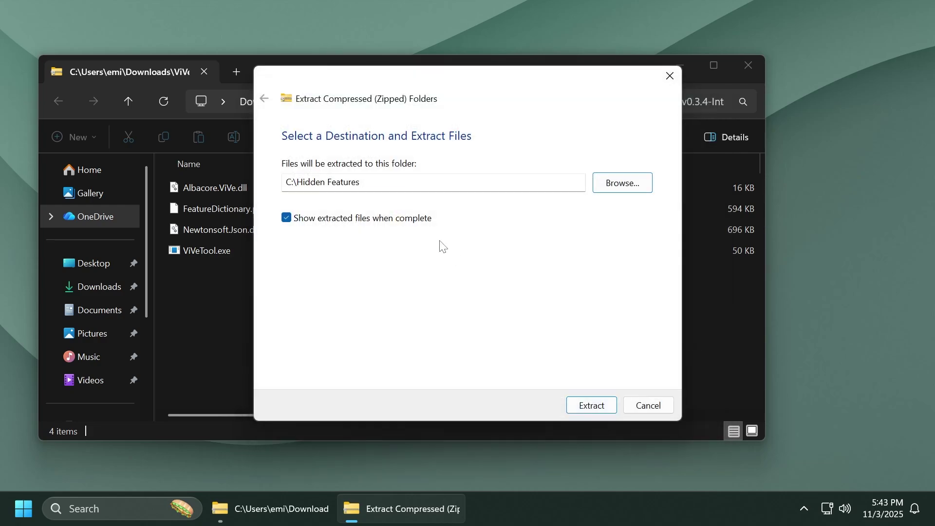
right_click(329, 183)
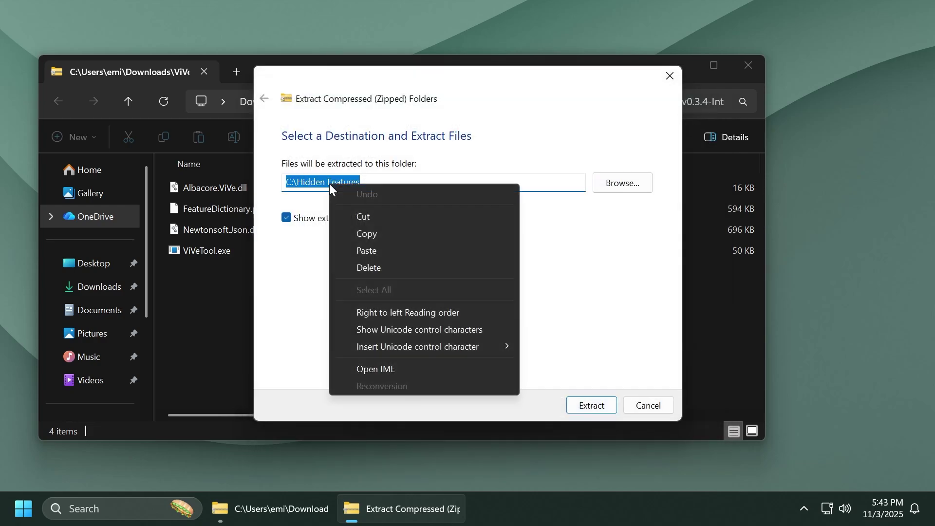
click(352, 232)
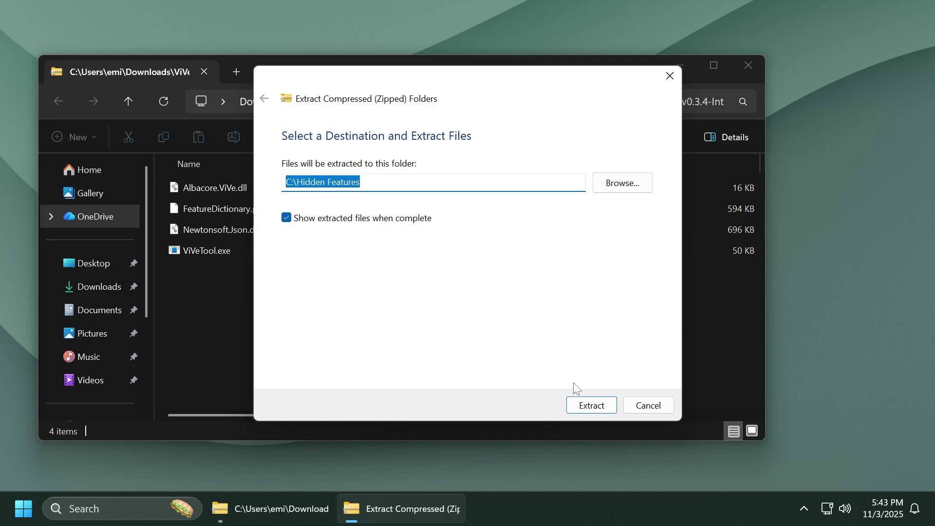
click(586, 407)
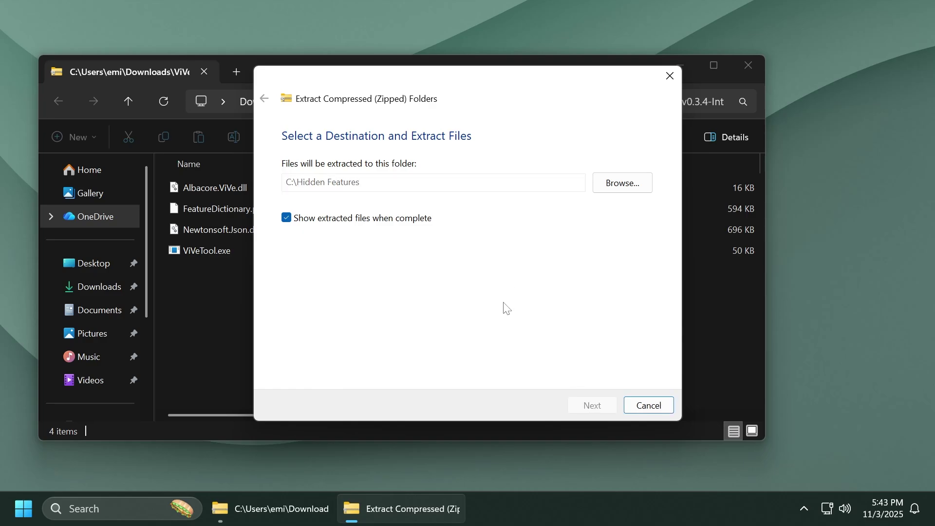
click(199, 204)
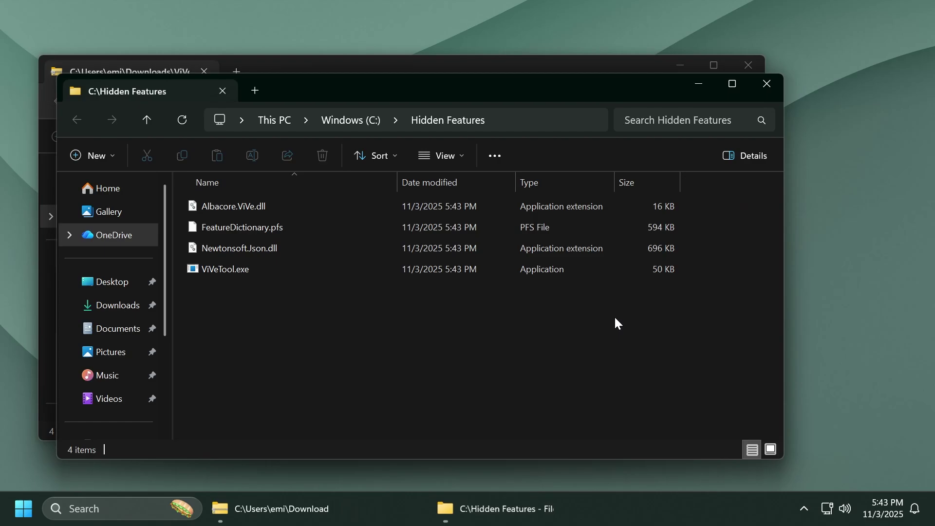
Step: Close both folder windows and launch Command Prompt as administrator via a cmd search
click(764, 81)
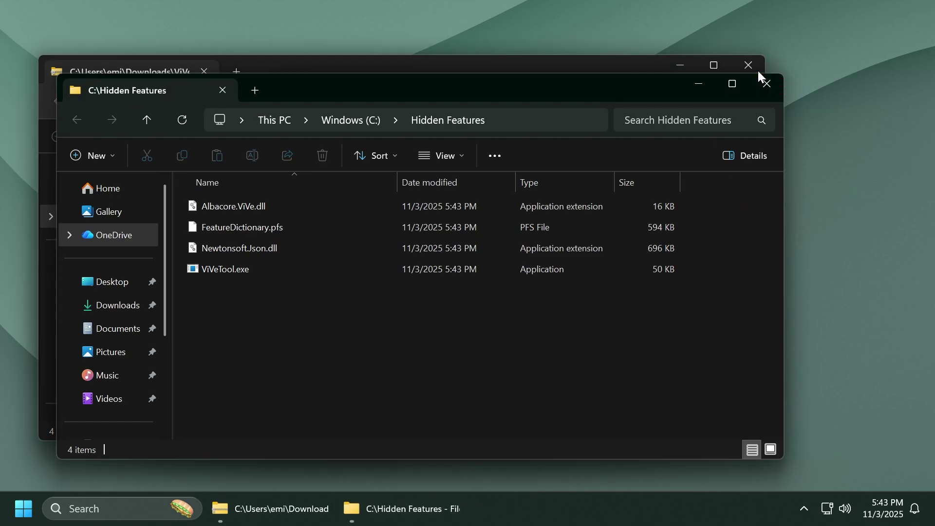
click(753, 67)
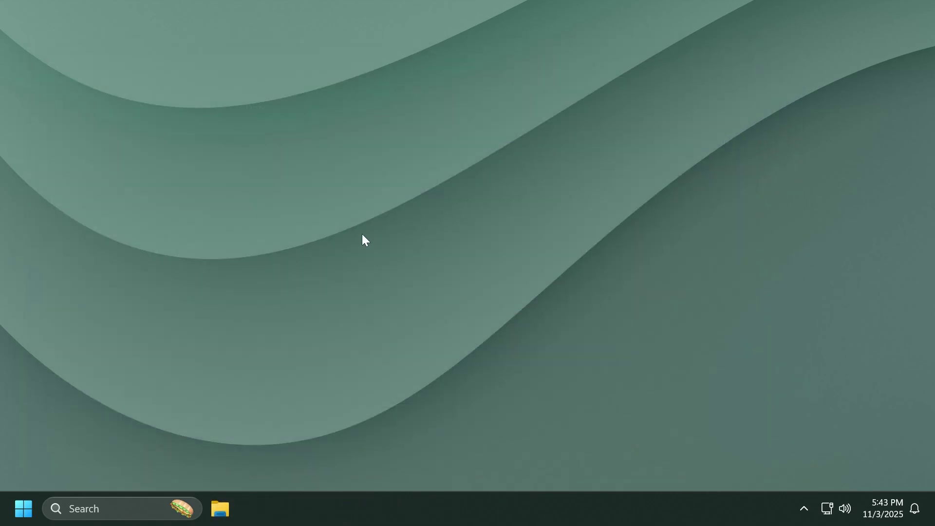
key(super)
text(cmd)
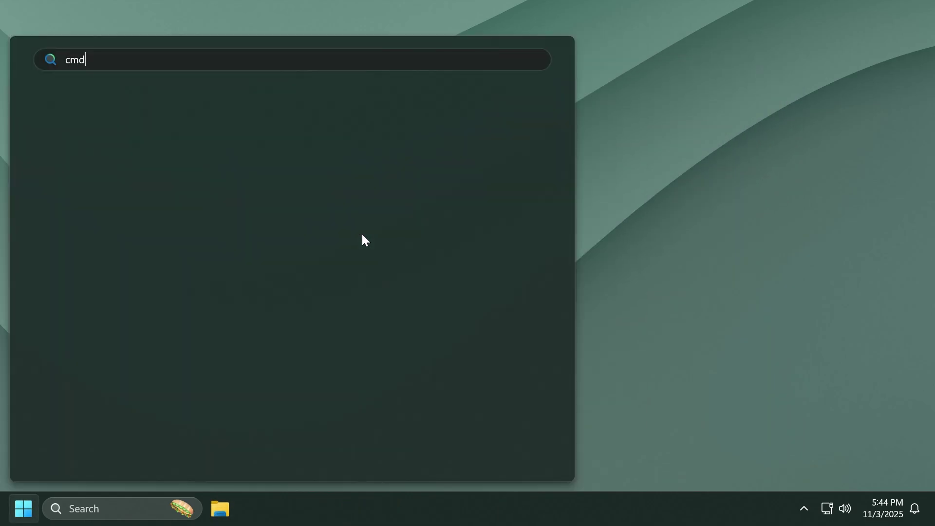
click(347, 304)
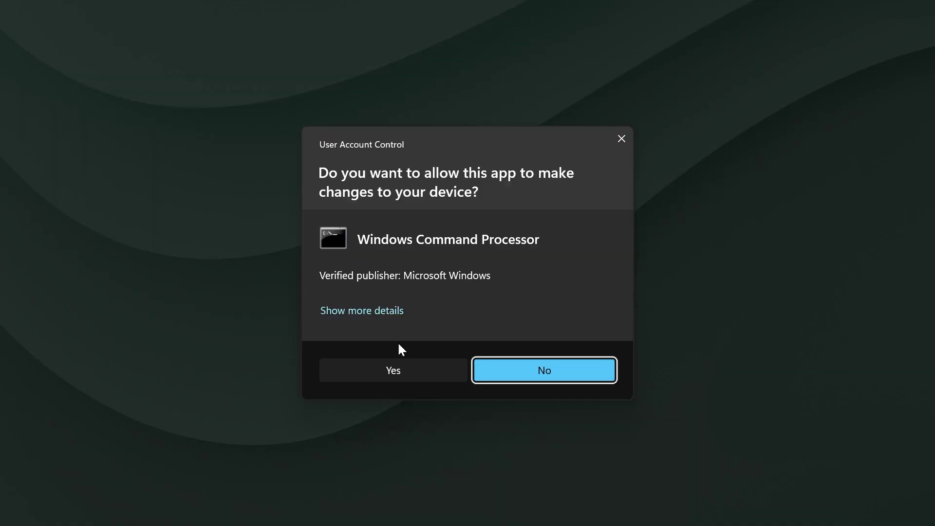
click(392, 372)
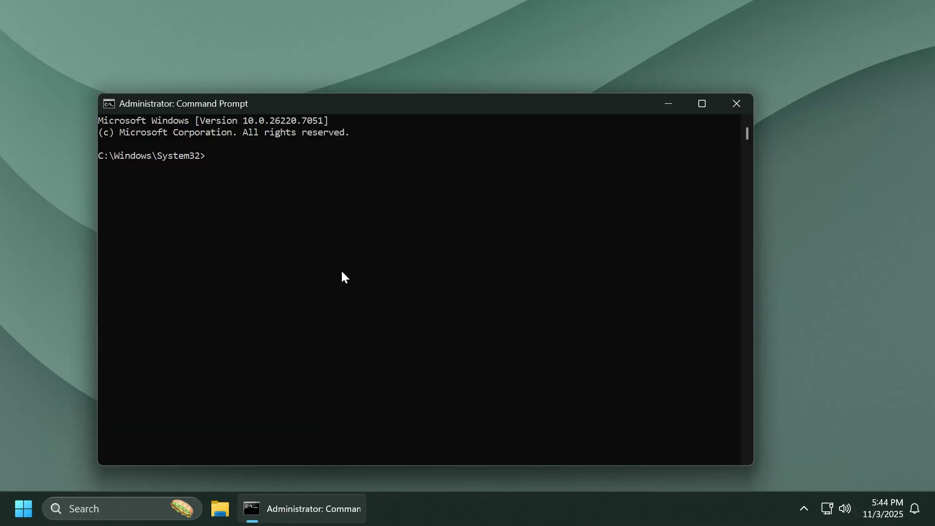
Step: Change into C:\Hidden Features and run vivetool /enable /id:57739723
text(cd C:\Hidden Features)
key(Return)
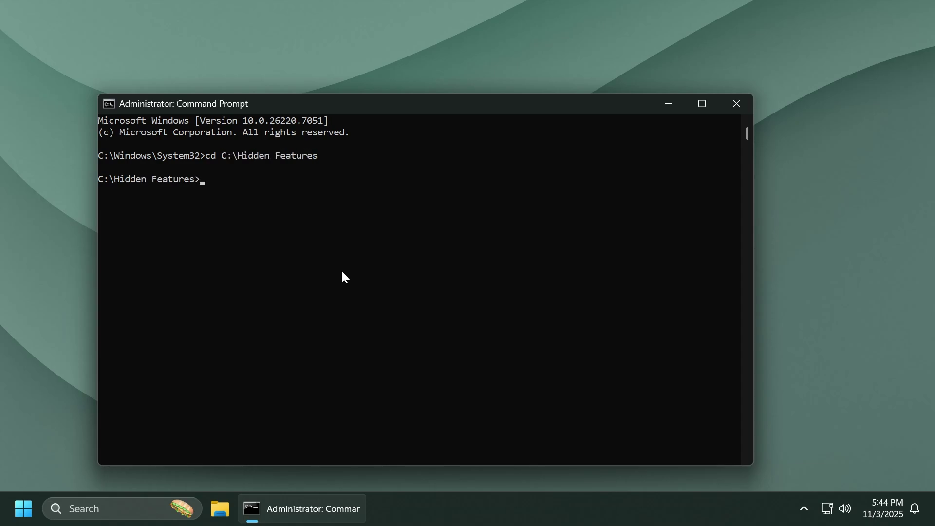
click(271, 250)
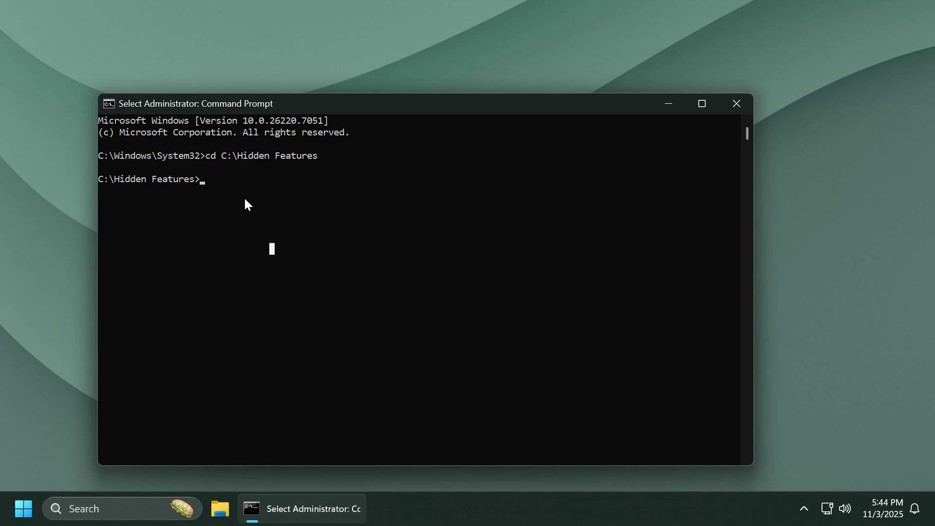
click(421, 285)
text(vivetoo)
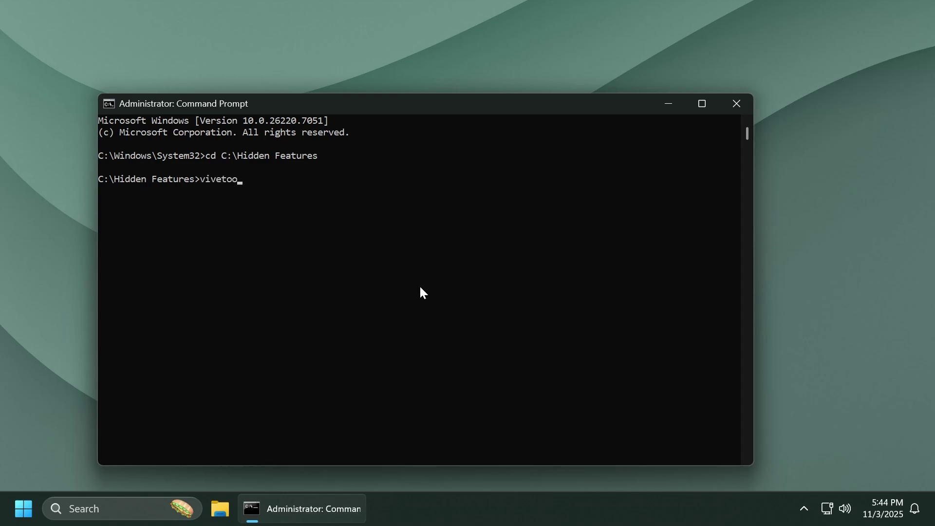
text(l /enable /id:)
key(ctrl+v)
key(Return)
drag(114, 214, 270, 217)
click(299, 215)
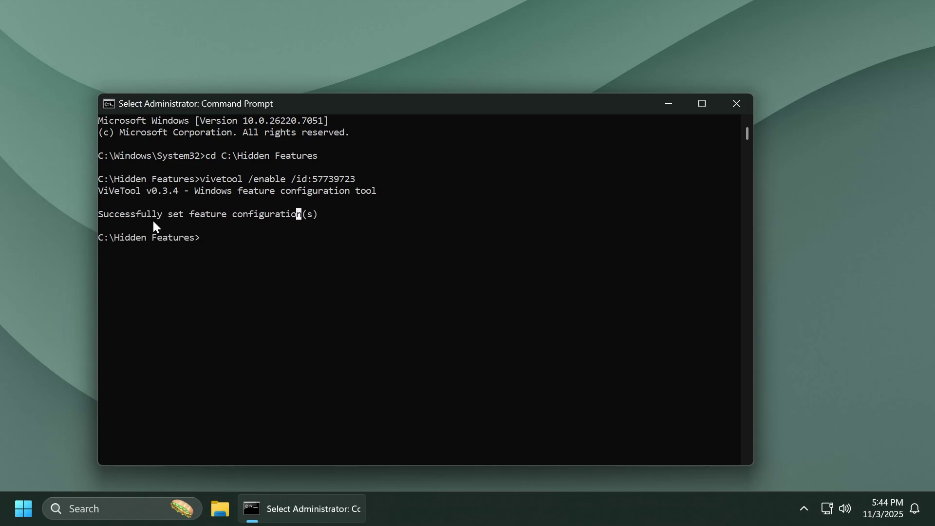
drag(128, 214, 219, 226)
click(277, 225)
Step: Edit the recalled command to run vivetool /enable /id:57941090 and confirm success
key(Escape)
key(Up)
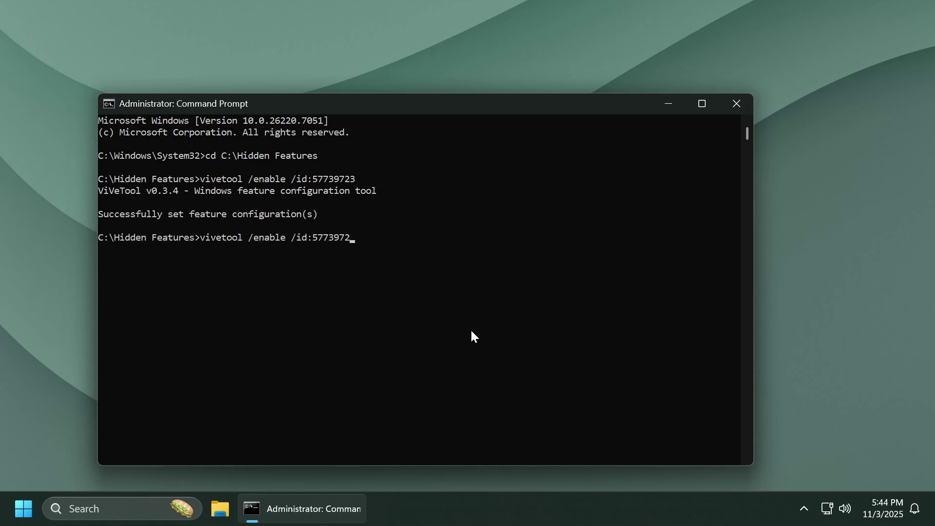
key(BackSpace)
key(BackSpace)
key(BackSpace)
key(BackSpace)
key(BackSpace)
key(BackSpace)
key(BackSpace)
text(7941090)
key(Return)
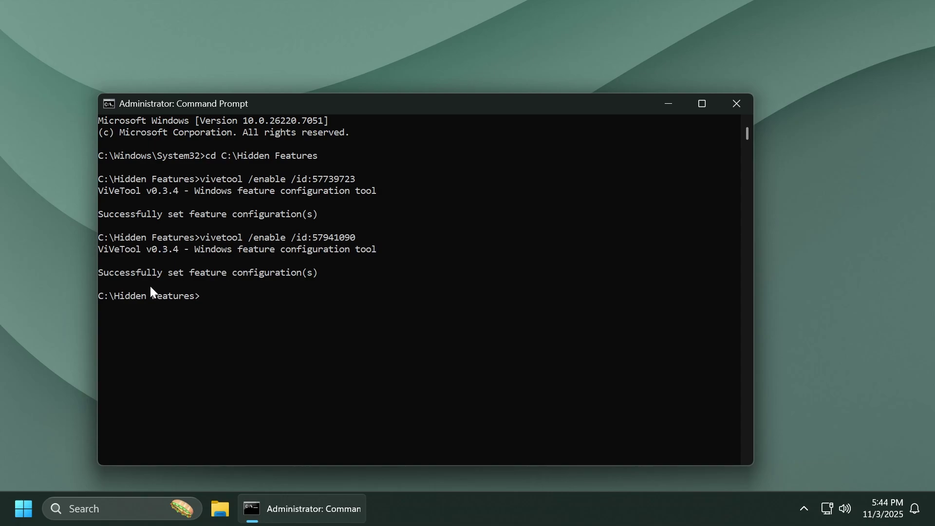
drag(118, 272, 291, 274)
click(282, 273)
click(294, 274)
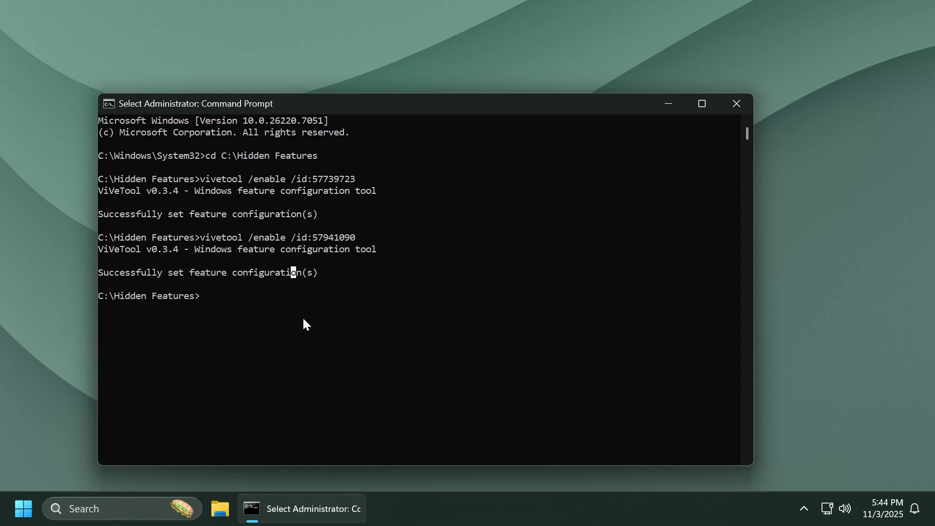
click(255, 297)
Step: Close the Command Prompt window and dismiss the Start quick-links menu
click(736, 104)
right_click(25, 510)
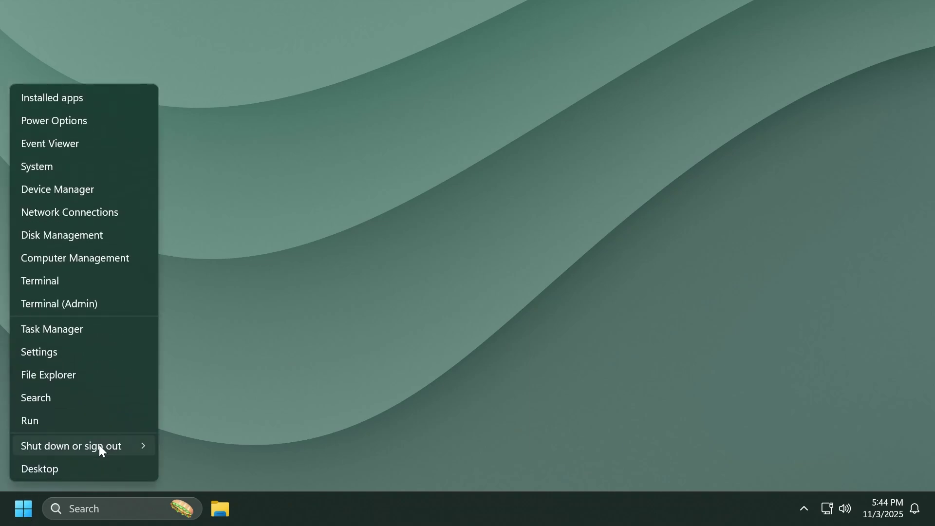
mouse_move(102, 443)
click(186, 501)
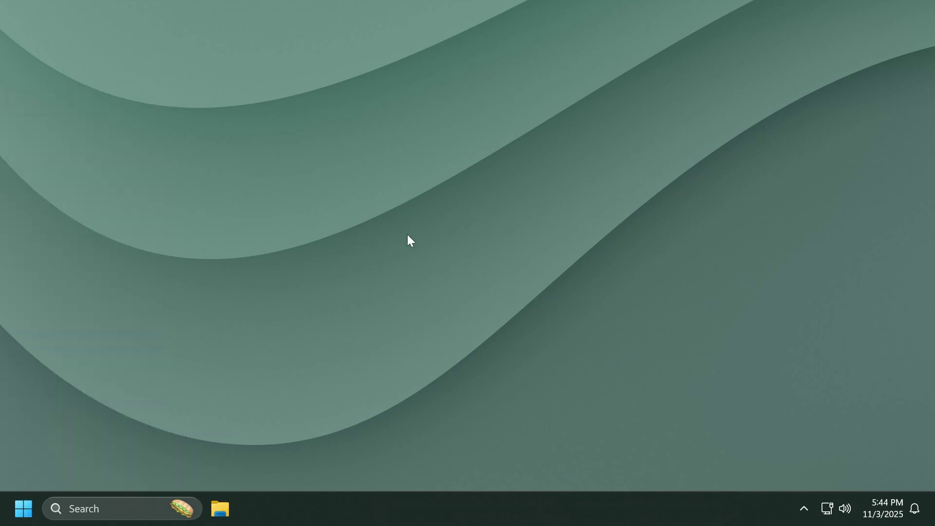
Step: Switch on Ask Copilot in Taskbar settings, close Settings, and open the Ask Copilot box
right_click(446, 505)
click(479, 511)
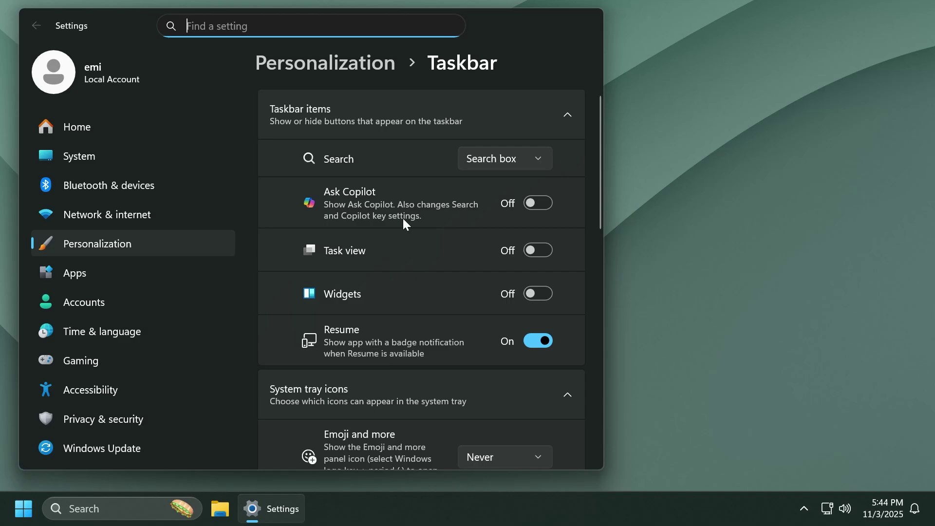
click(538, 202)
click(588, 16)
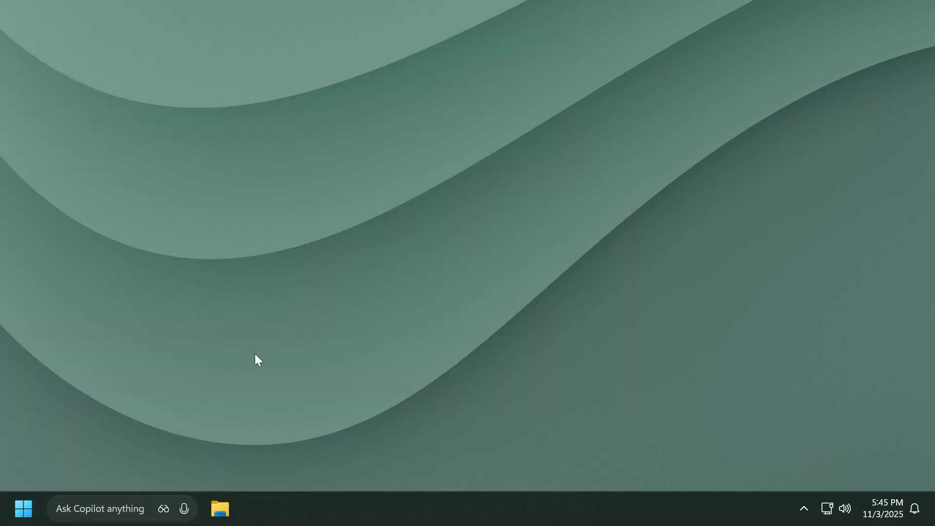
click(90, 507)
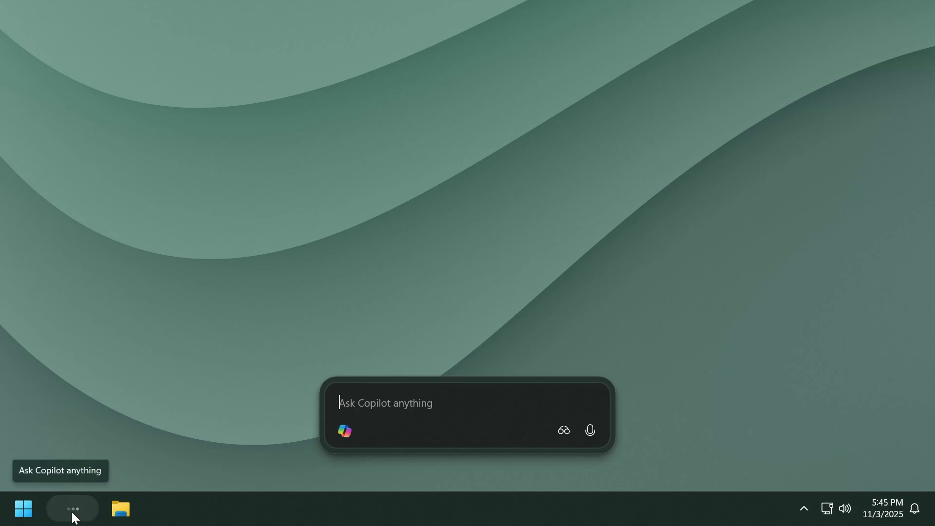
Step: Ask Copilot 'what is 1+1' from the taskbar box
text(ed)
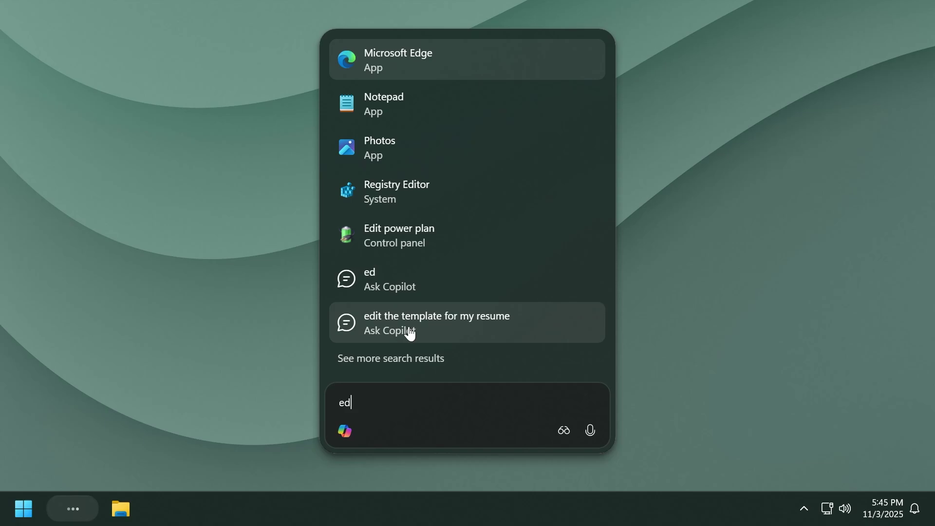
double_click(373, 397)
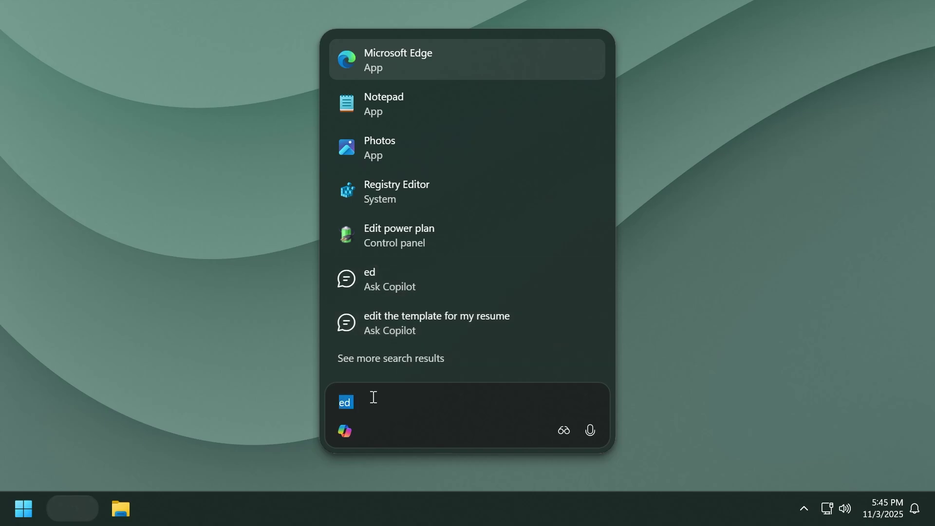
text(what is 1+1)
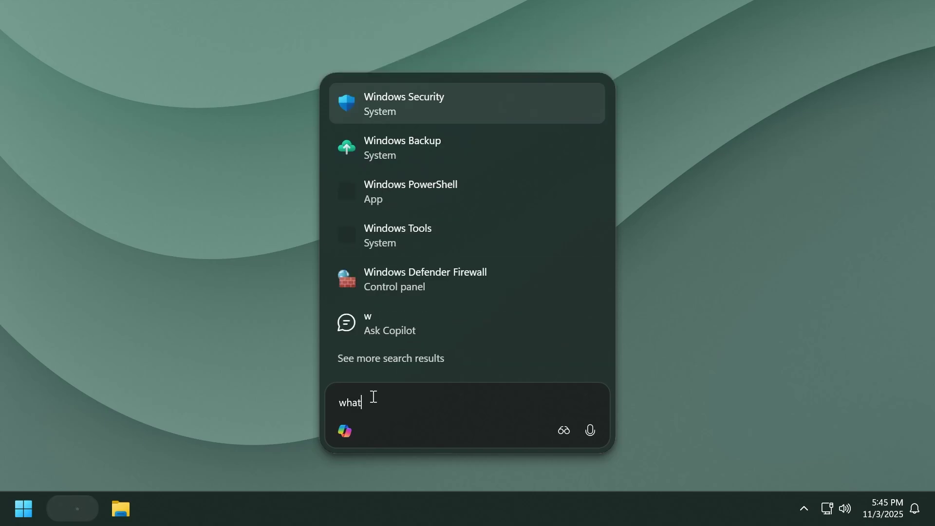
click(402, 233)
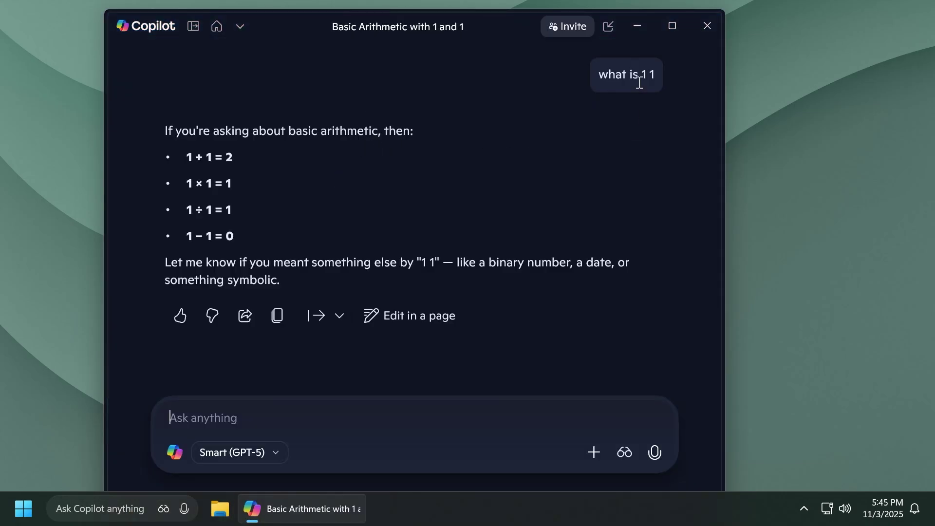
Step: Review the question and arithmetic answers in the chat, then close the Copilot window
drag(641, 75, 656, 76)
click(622, 73)
click(645, 79)
drag(238, 236, 191, 157)
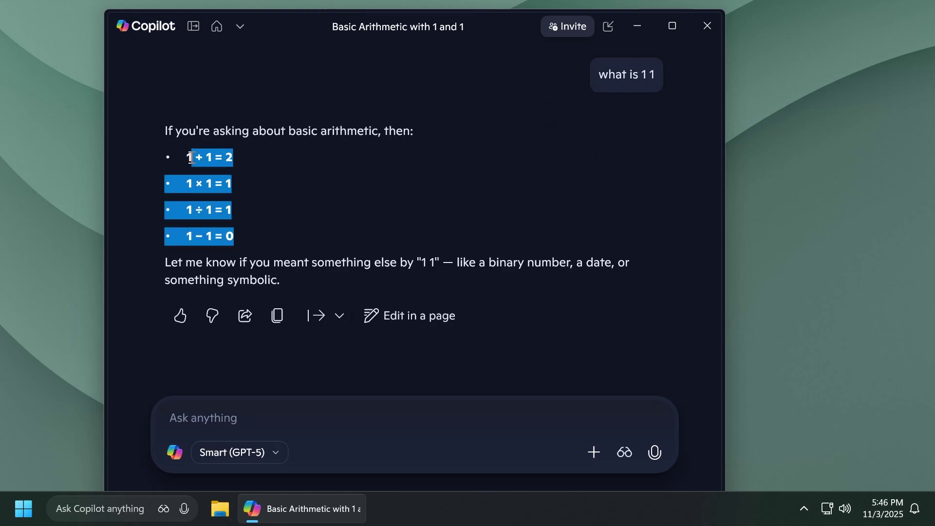
click(191, 156)
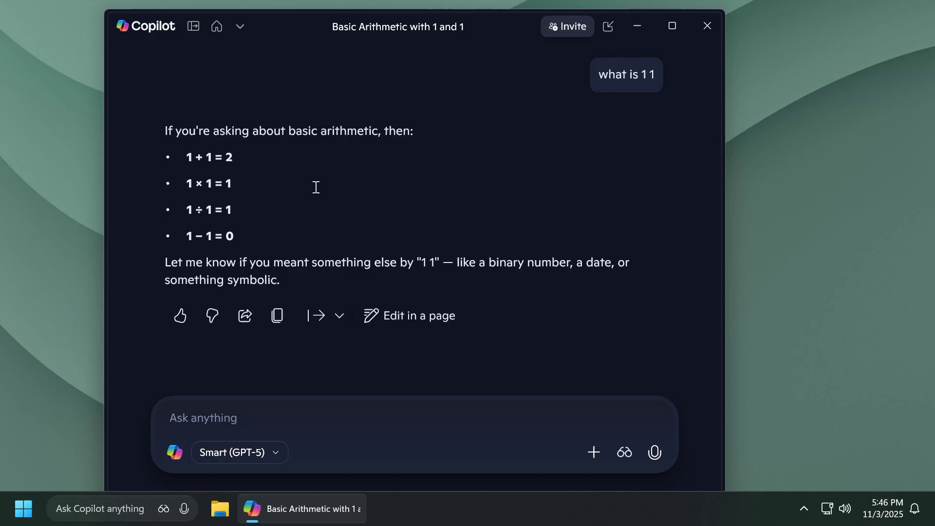
click(707, 27)
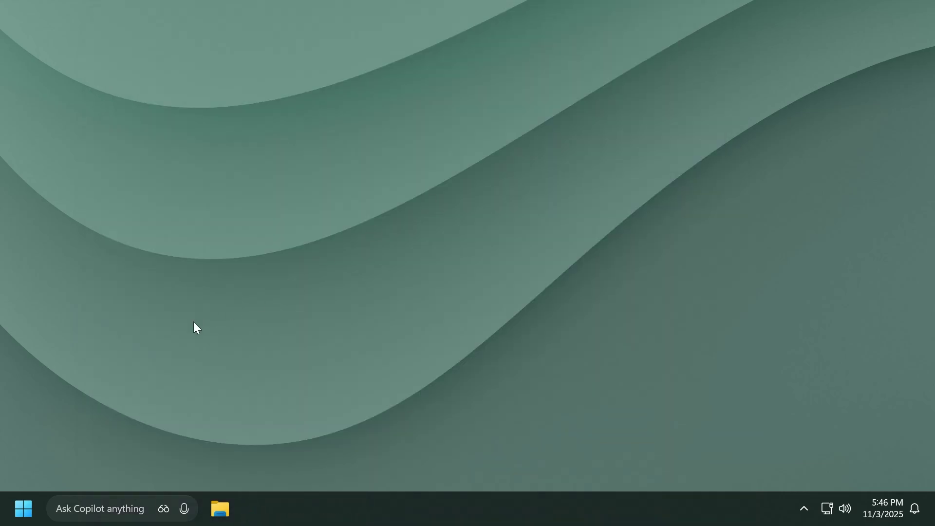
Step: Open Microsoft Store by searching 'store', check for updates in Downloads, then close it
click(106, 510)
text(store)
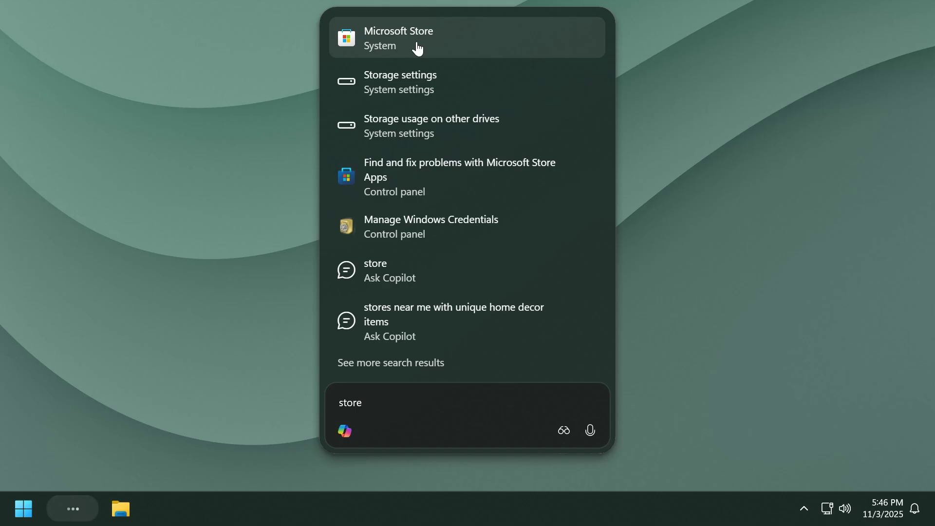
click(417, 48)
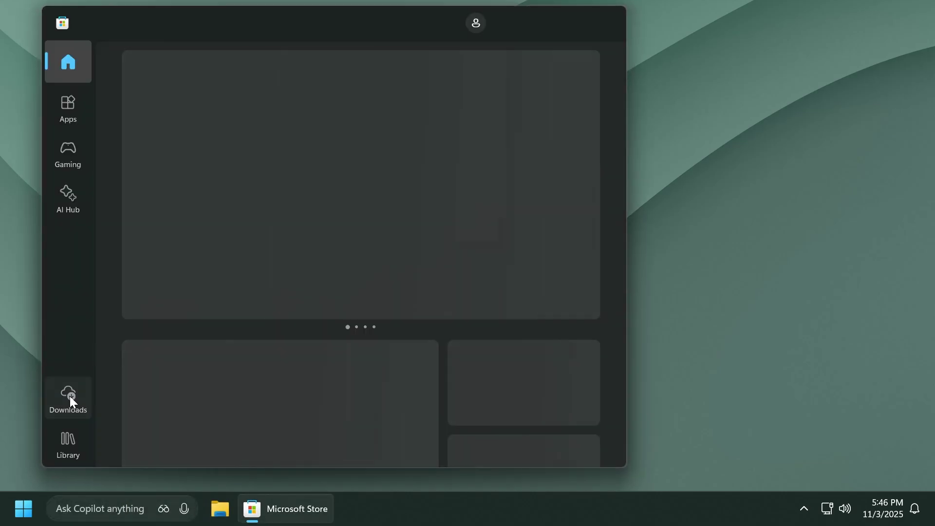
click(69, 395)
click(550, 82)
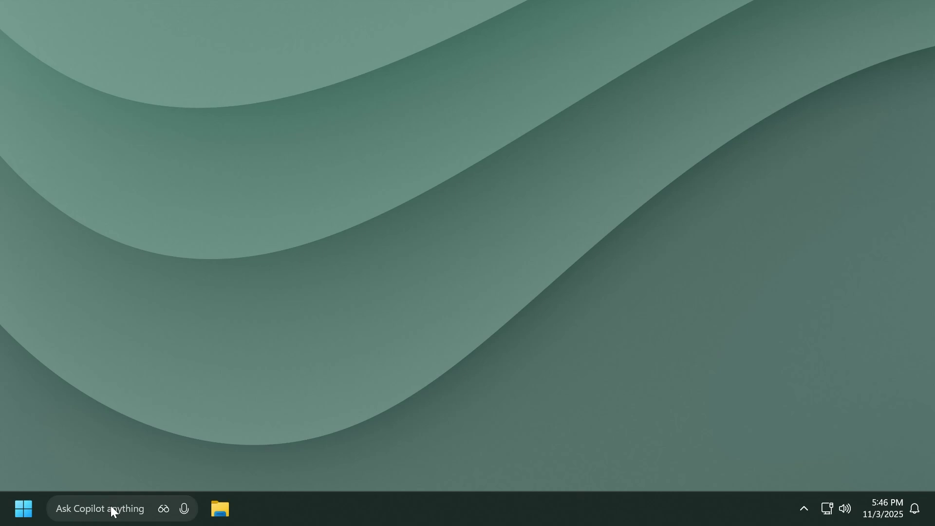
click(110, 505)
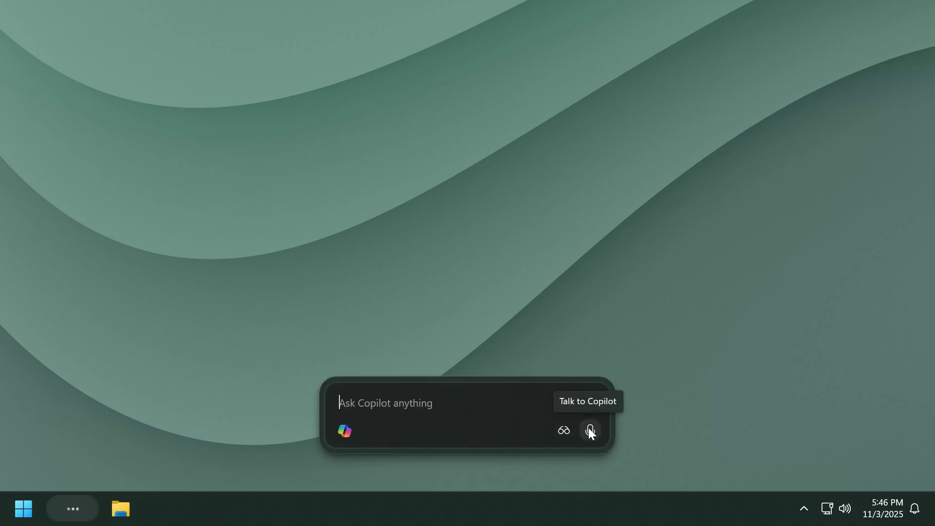
Step: Start Copilot Voice, check Sound settings when the mic isn't heard, then close the voice bar and window
click(563, 431)
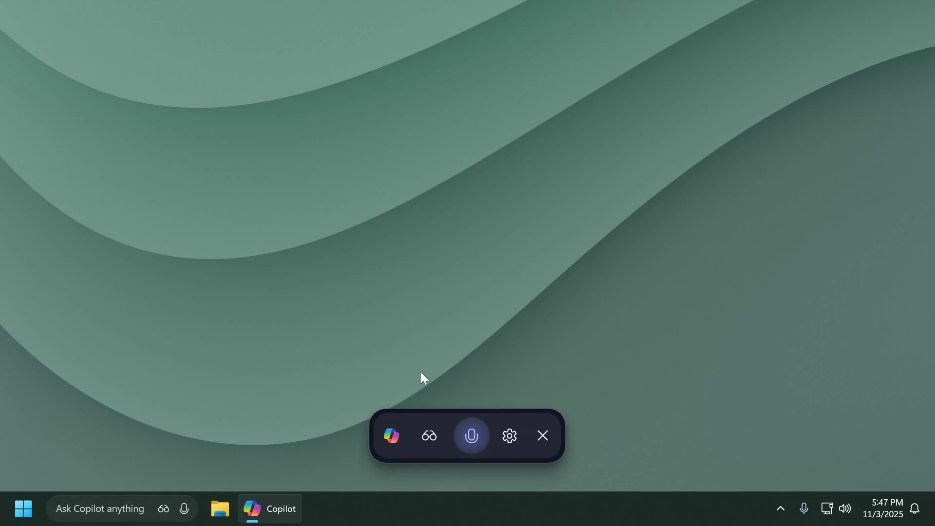
click(433, 440)
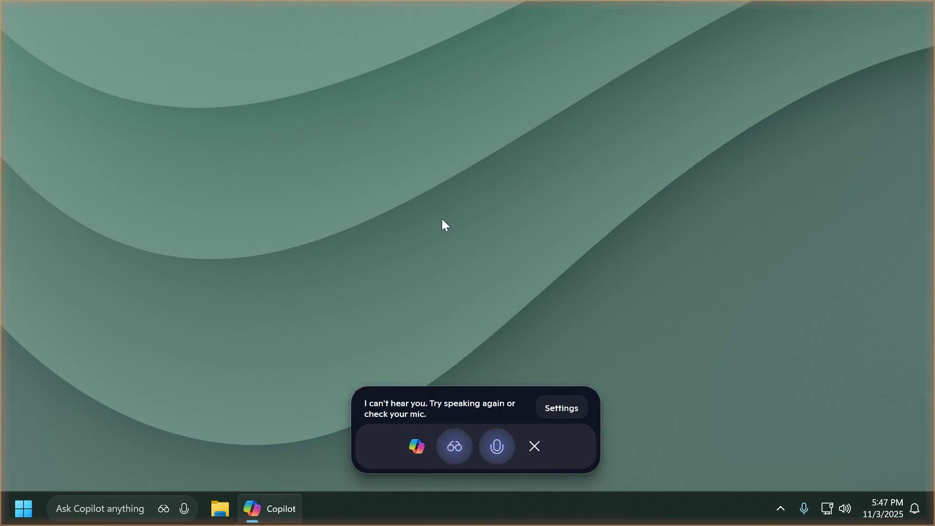
click(561, 408)
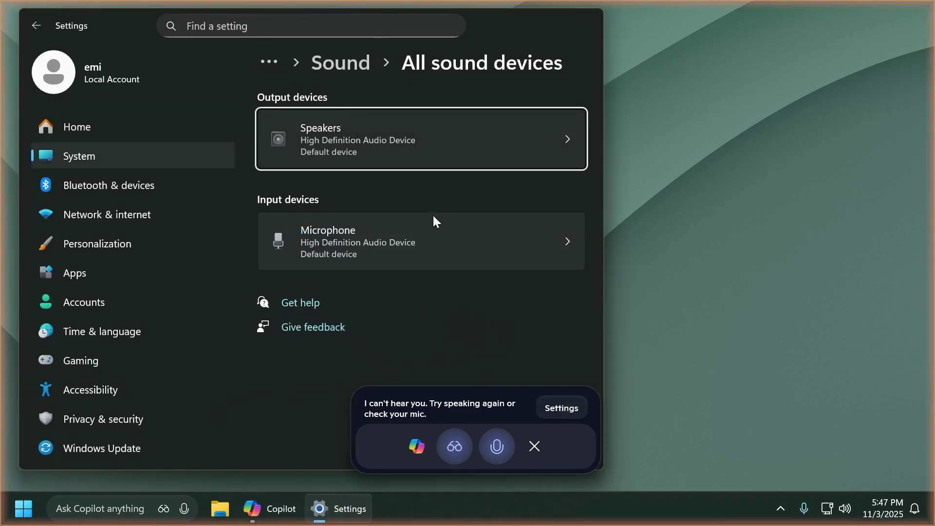
click(591, 30)
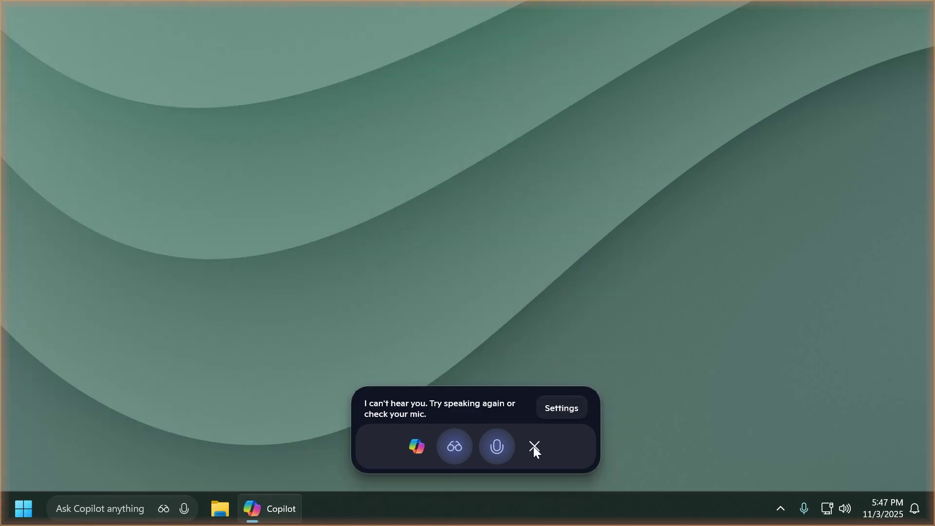
click(534, 446)
click(710, 29)
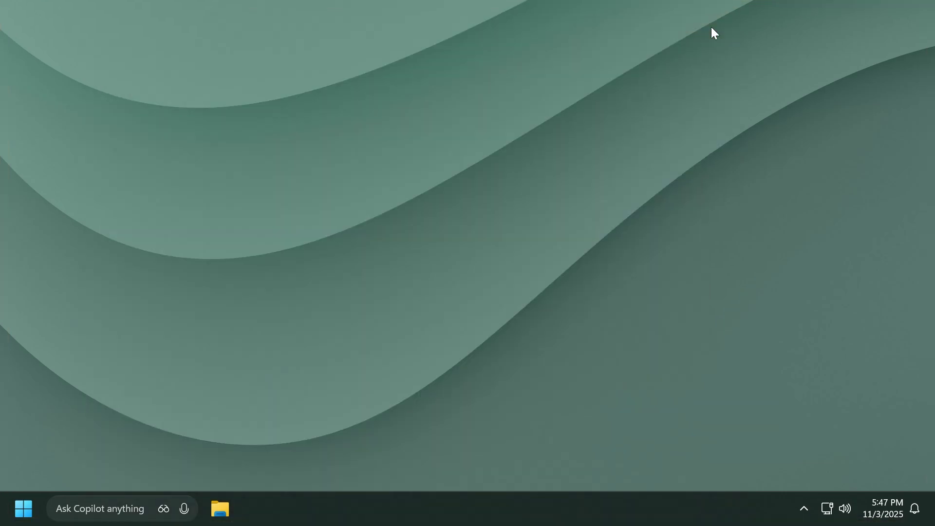
Step: Turn the Ask Copilot taskbar toggle back on, close Settings, and reopen the Ask Copilot box
click(104, 508)
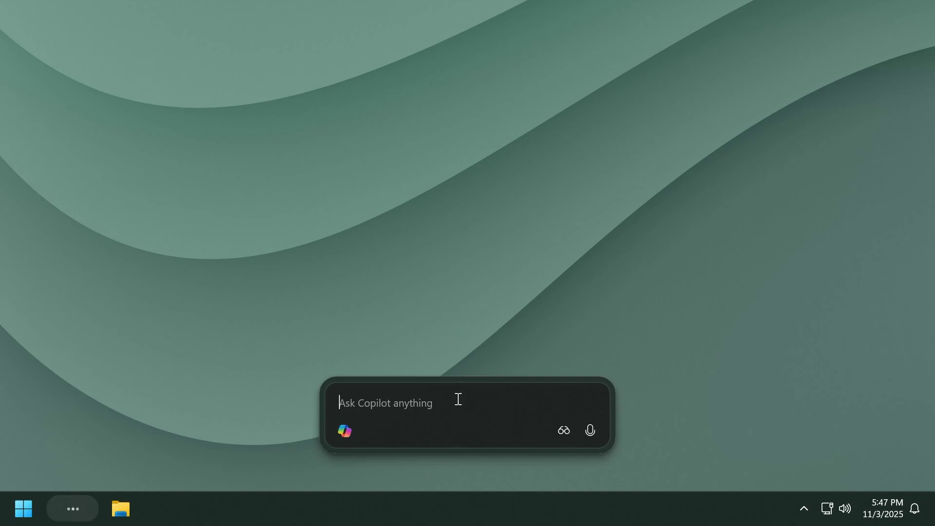
right_click(427, 510)
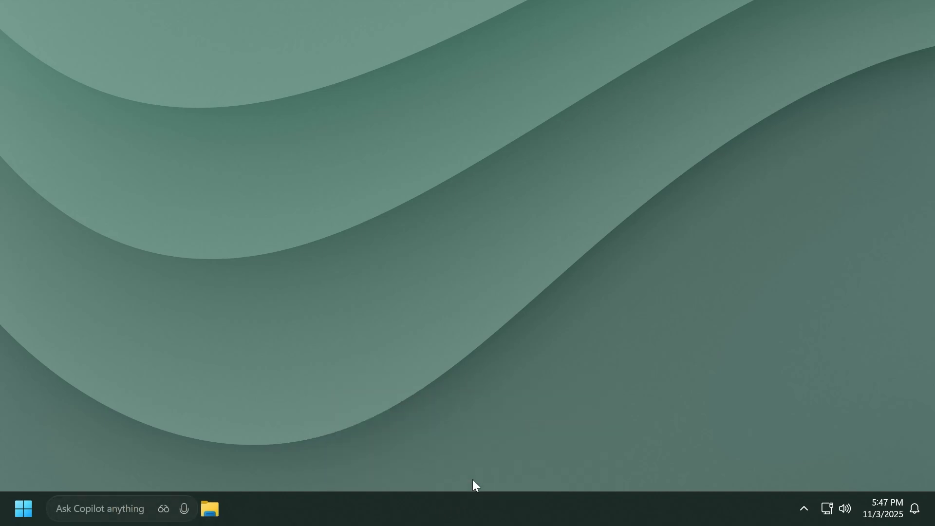
right_click(482, 509)
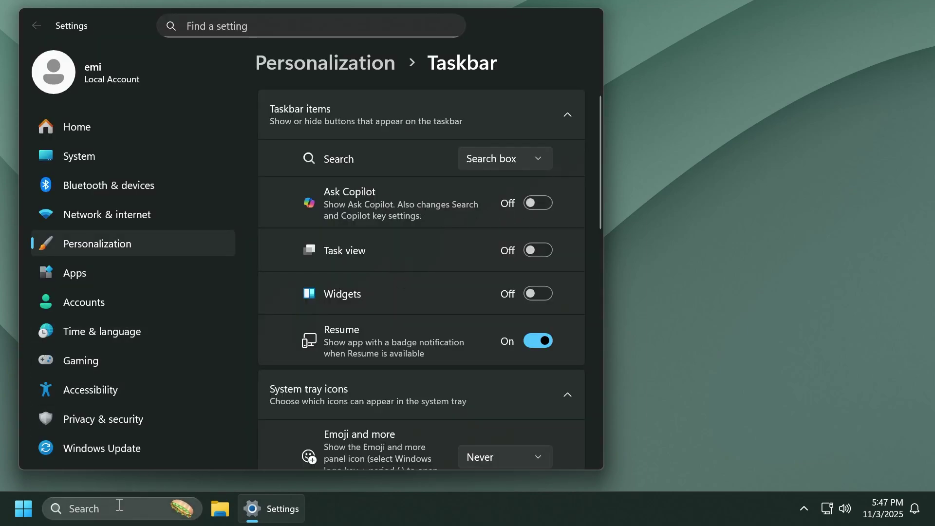
click(536, 203)
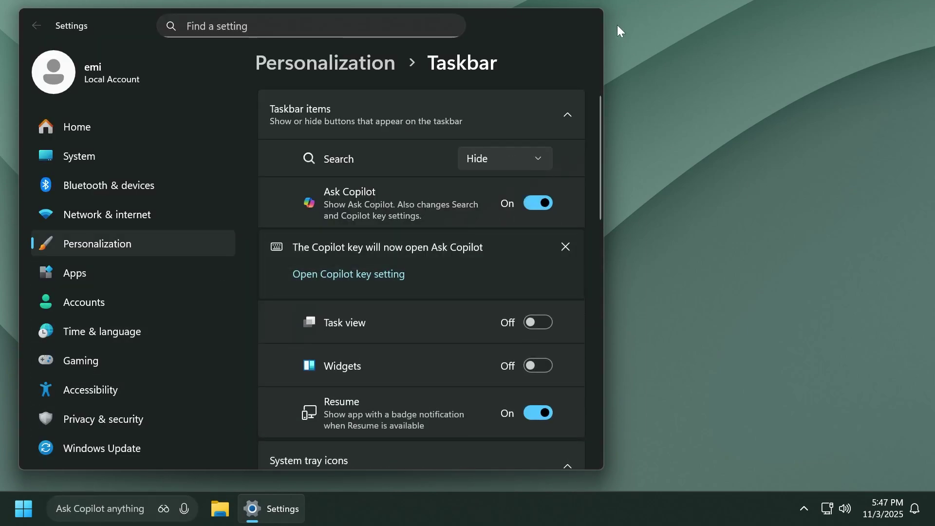
click(592, 17)
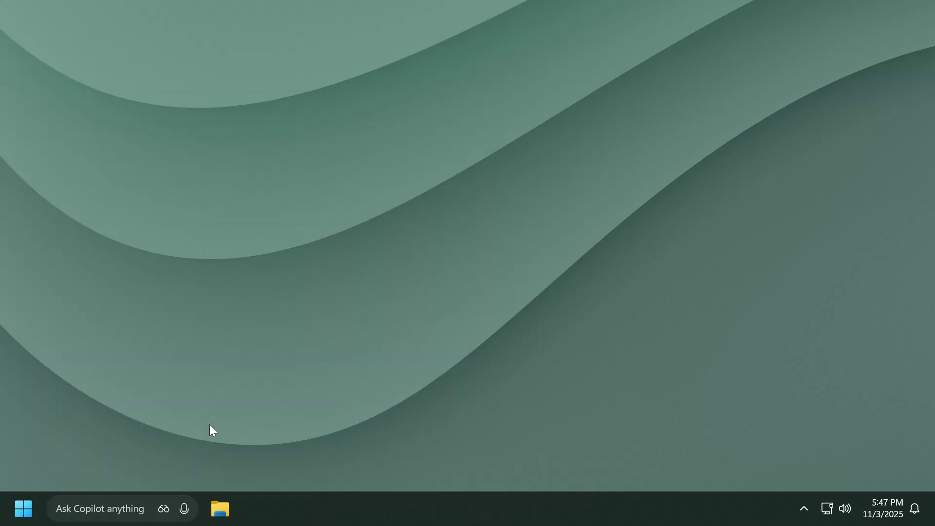
click(103, 509)
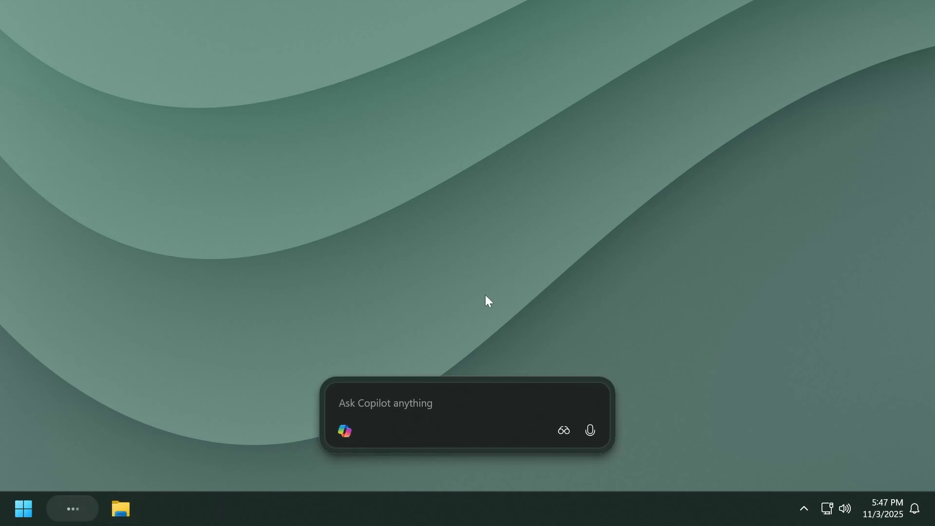
text(wallpap)
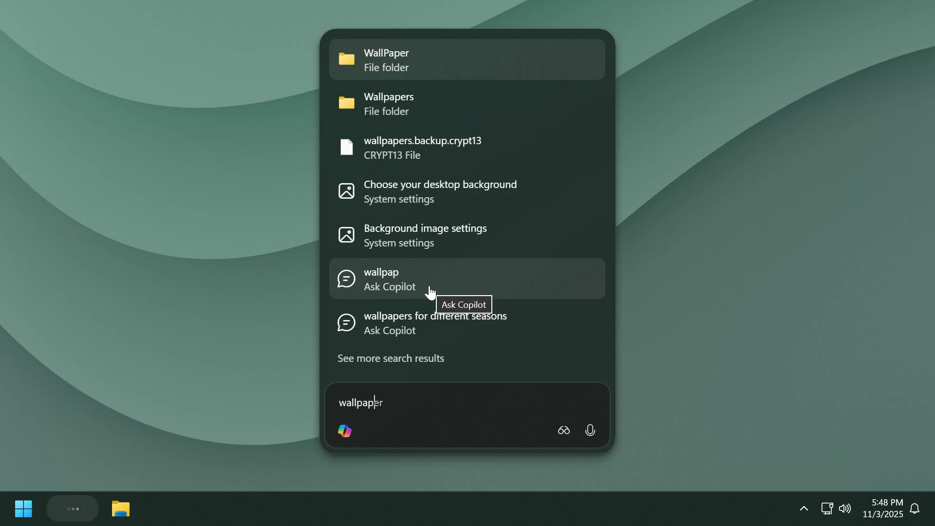
click(740, 242)
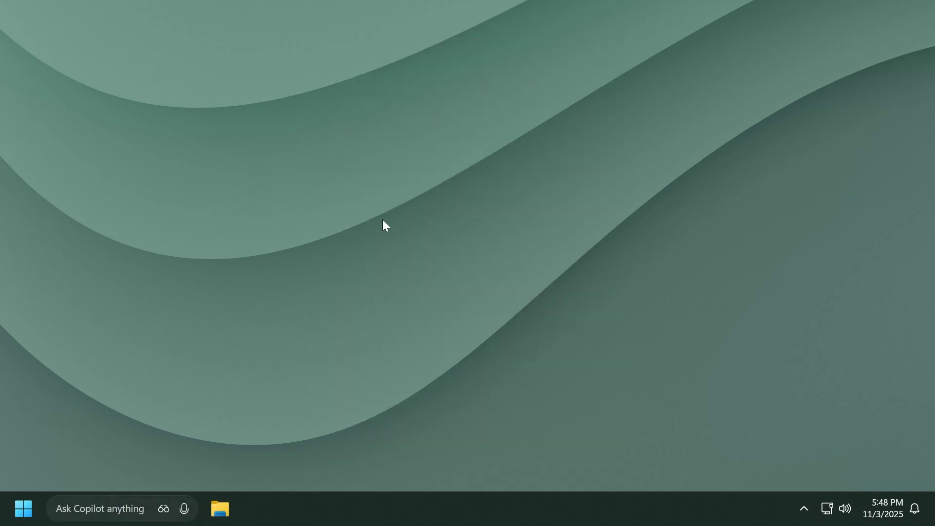